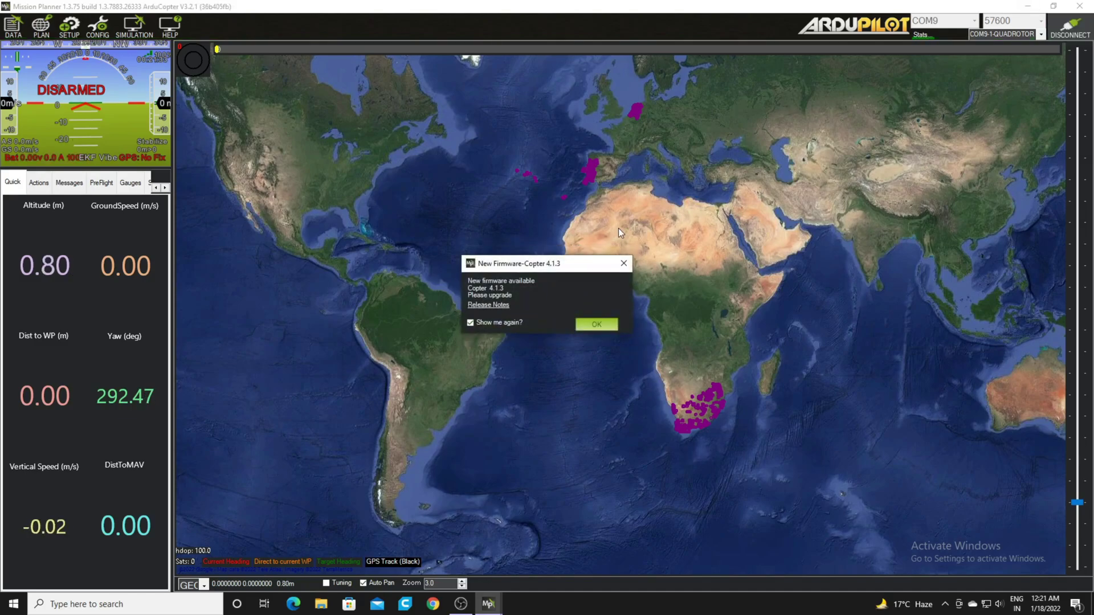
Mark Compass #1 as externally mounted with orientation None in the compass setup.
left_click(69, 30)
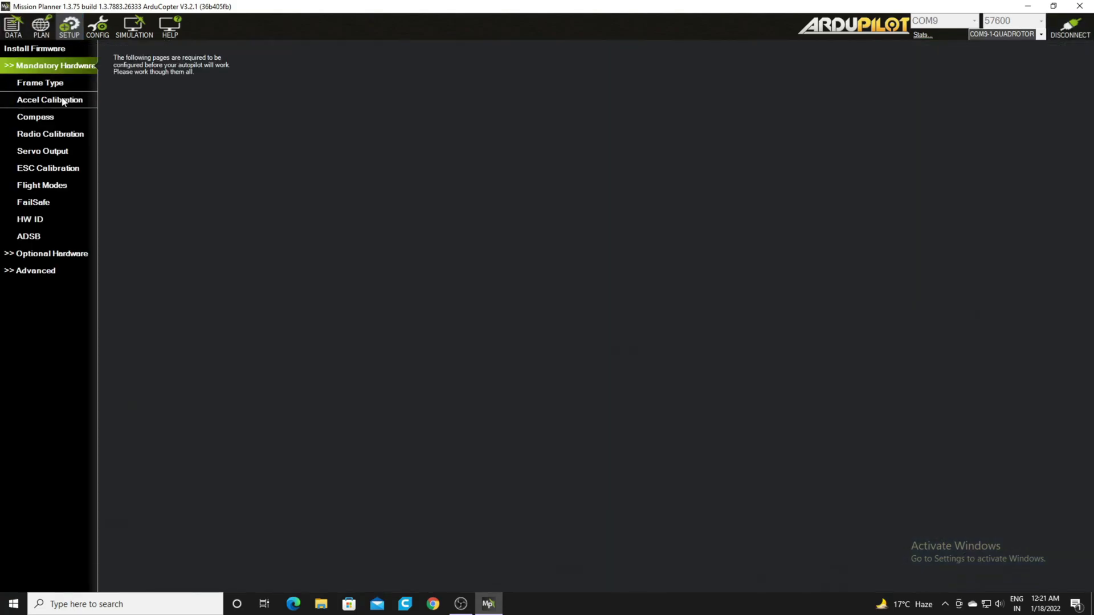
left_click(60, 114)
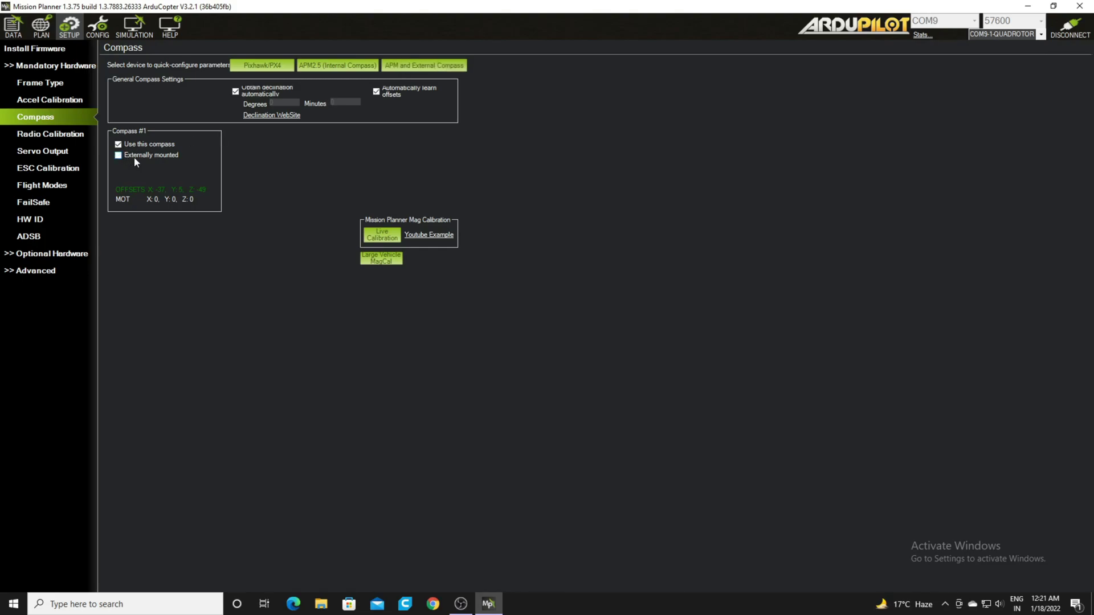
left_click(119, 156)
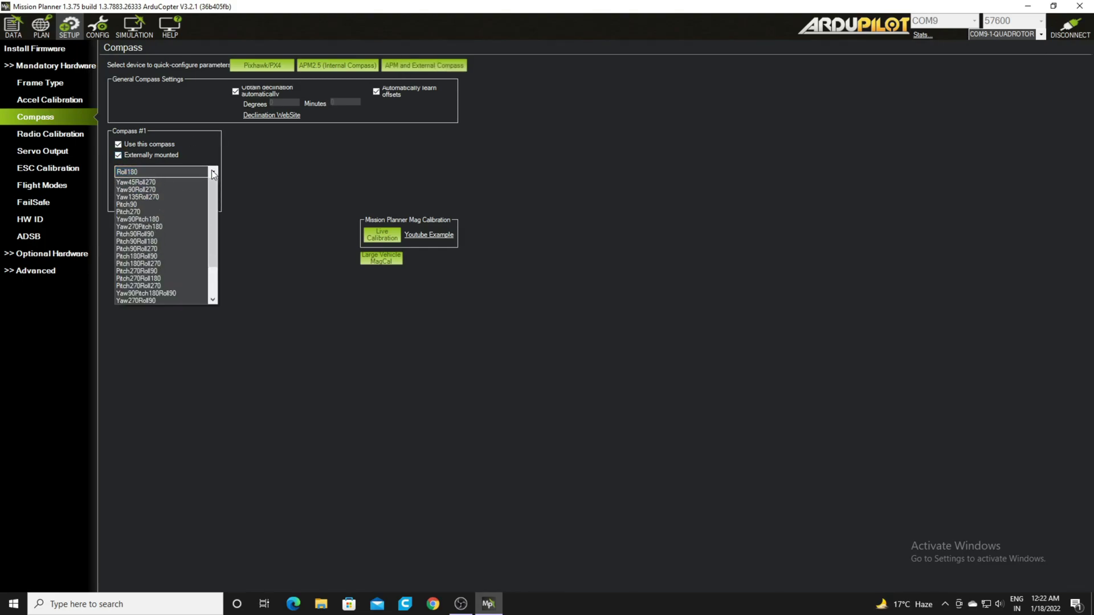
scroll(165, 213, "up", 3)
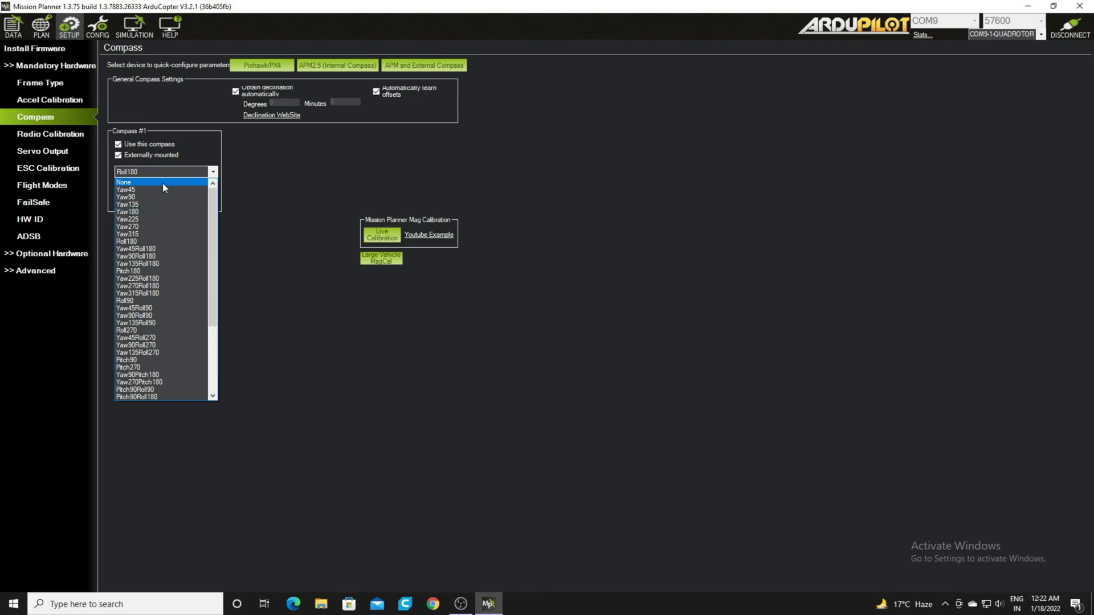
left_click(162, 183)
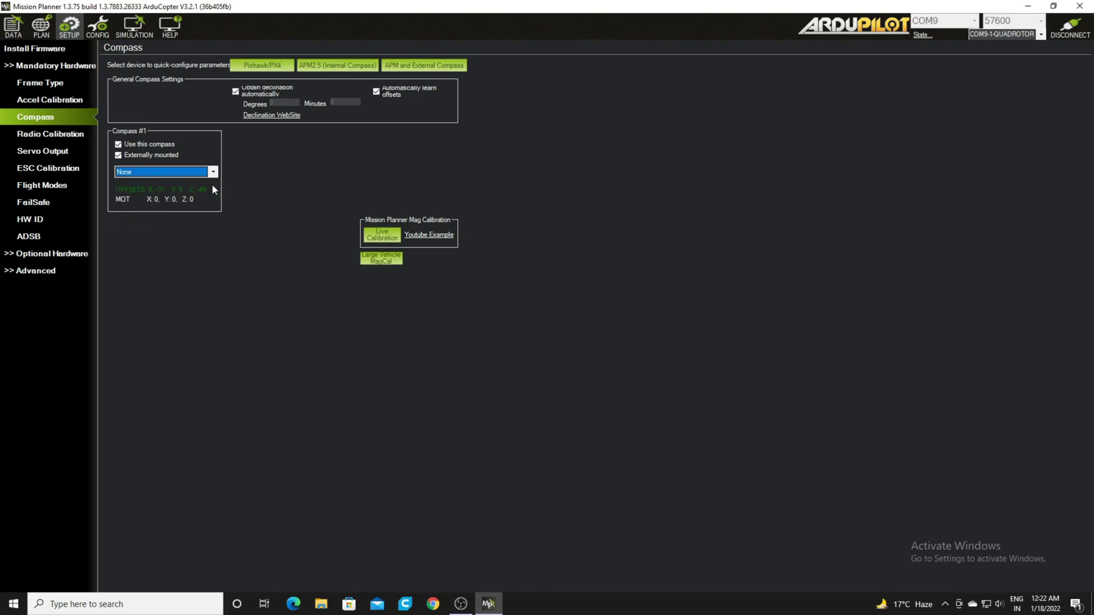
Run live compass calibration and accept the new mag offsets.
left_click(379, 240)
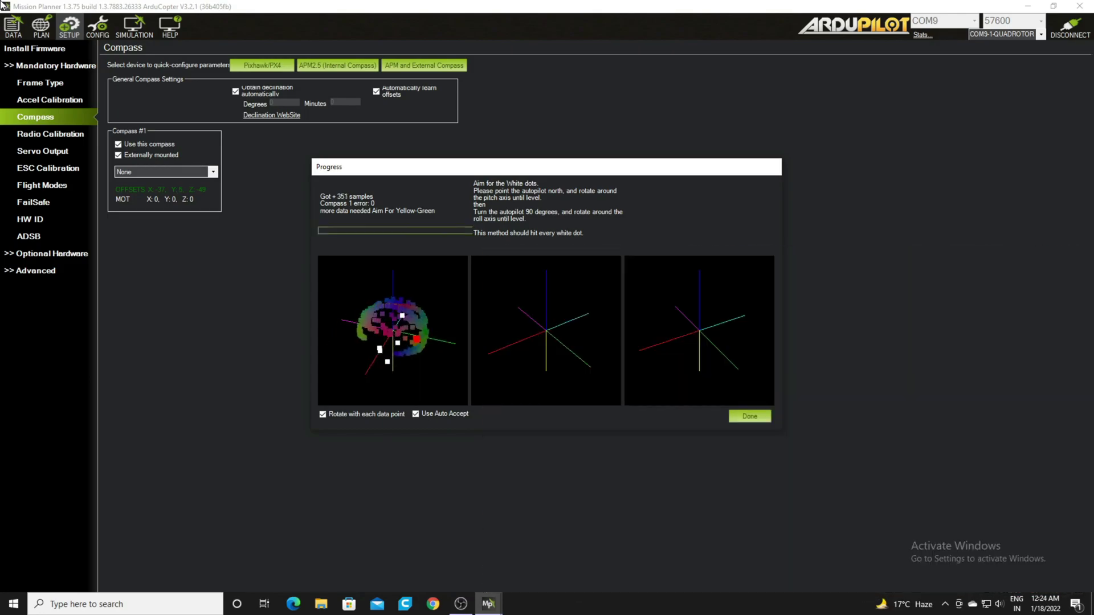
left_click(598, 316)
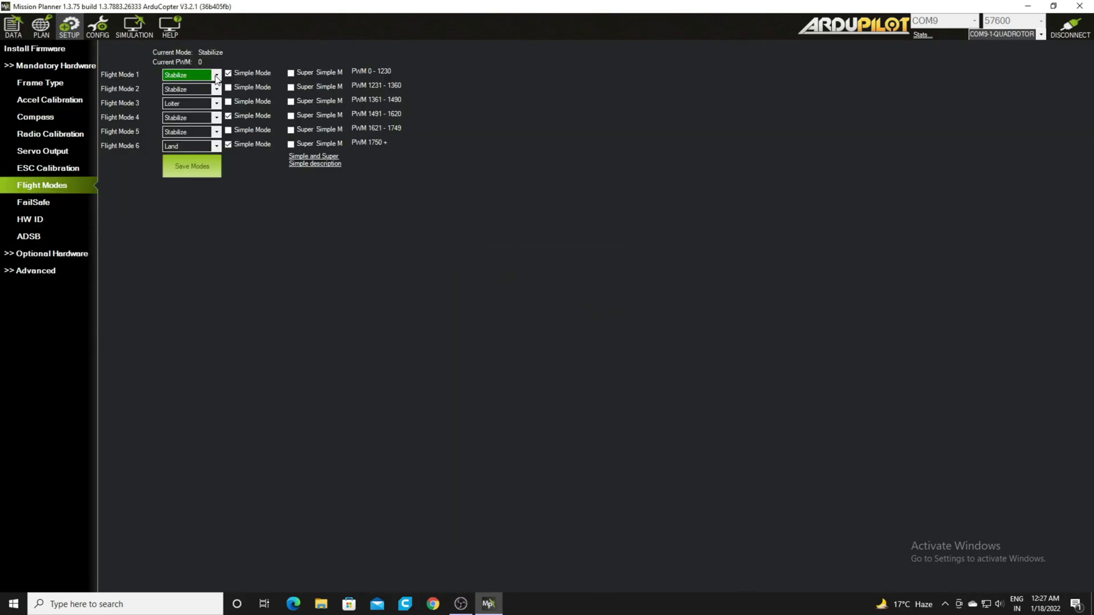
Change Flight Mode 6 from Land to RTL, leaving Flight Mode 4 unchanged.
left_click(216, 147)
left_click(181, 201)
left_click(216, 118)
left_click(221, 103)
Save Flight Mode 4 as Loiter and set the radio failsafe to SmartRTL or RTL.
key("l")
left_click(192, 169)
left_click(36, 199)
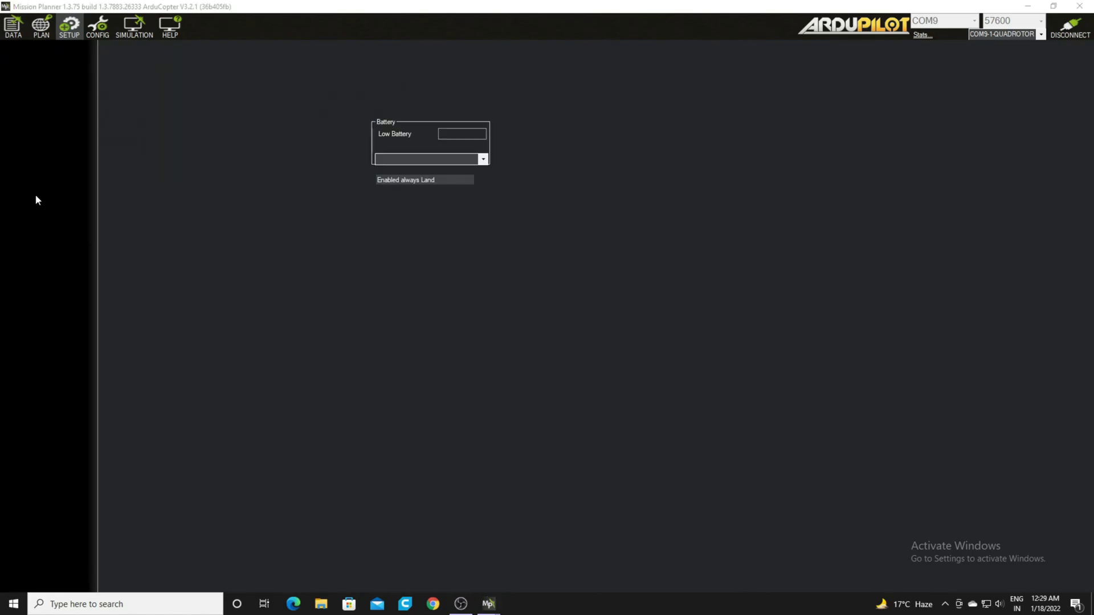
left_click(602, 314)
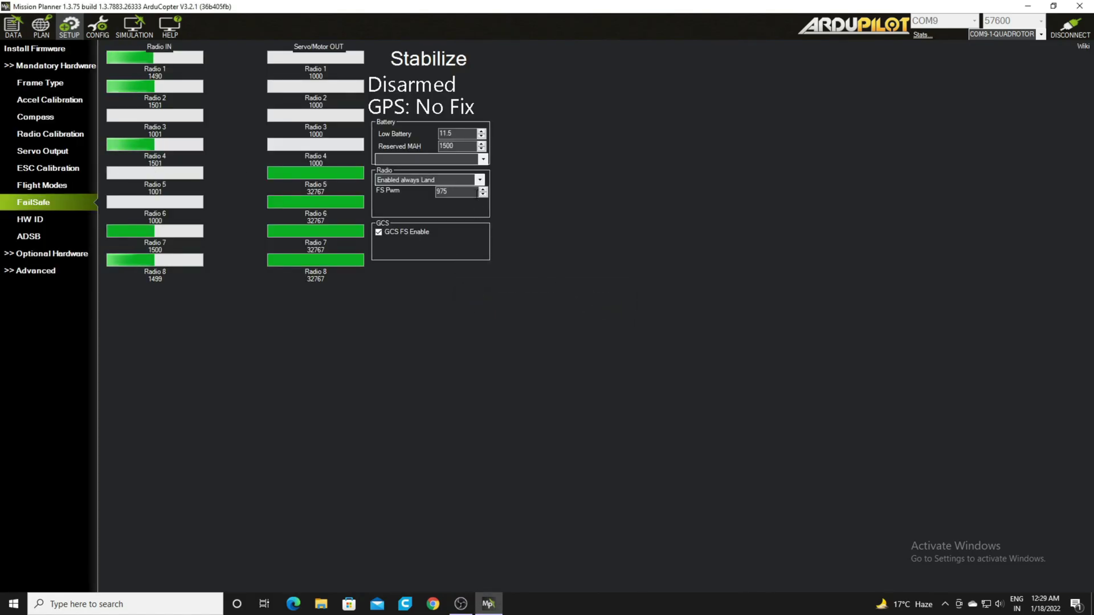
left_click(450, 180)
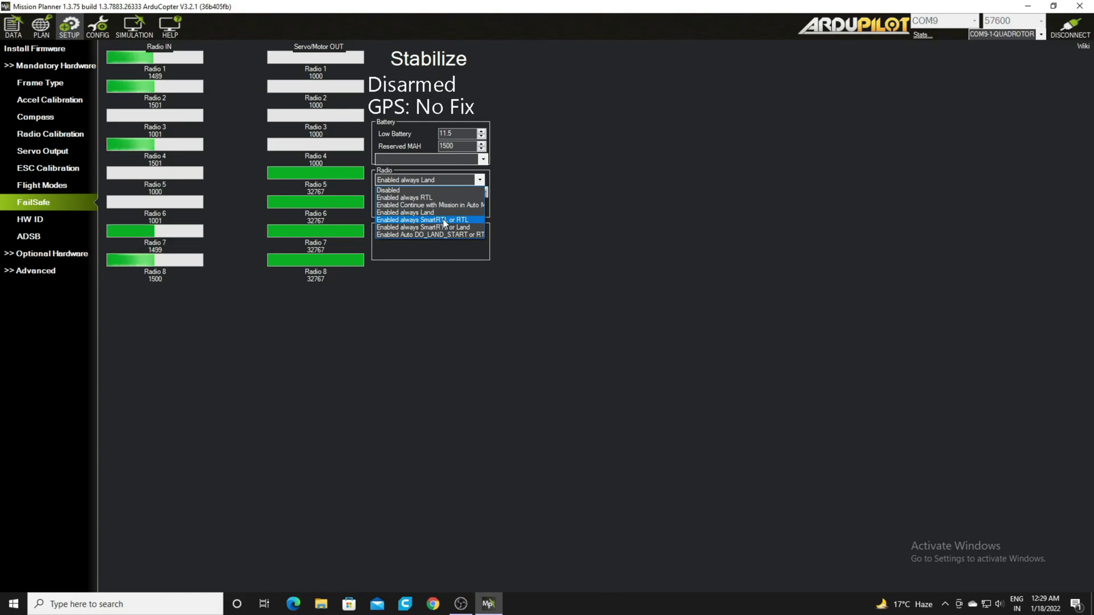
left_click(443, 219)
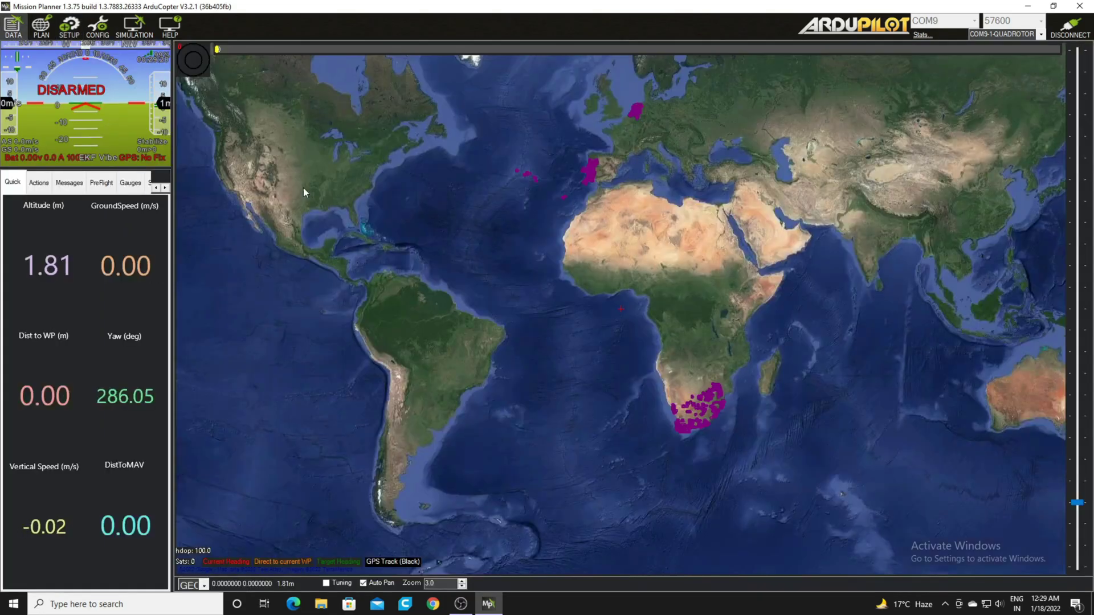